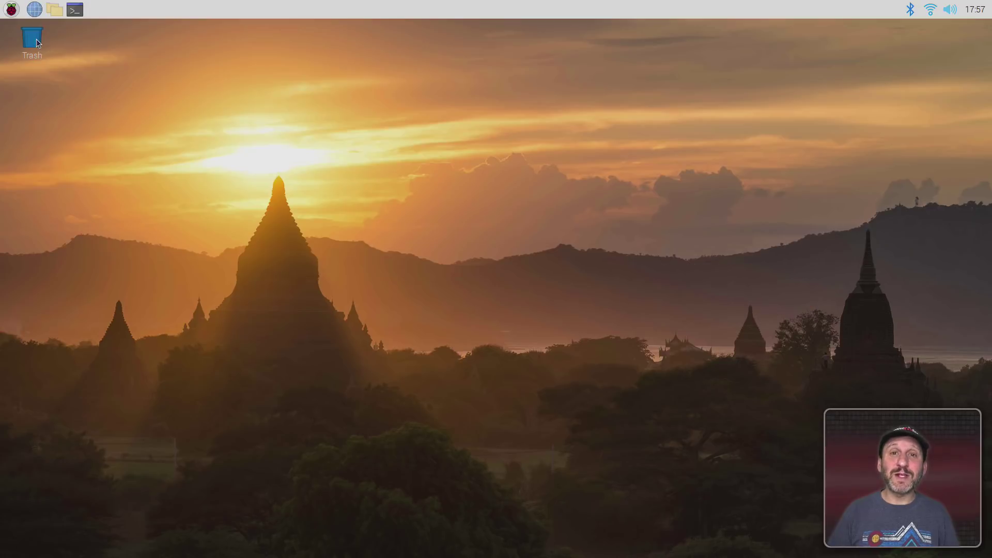
Step: Open the applications menu to its Internet submenu, listing Chromium, Firefox ESR and VNC Viewer
{"action": "left_click", "coordinate": [12, 10]}
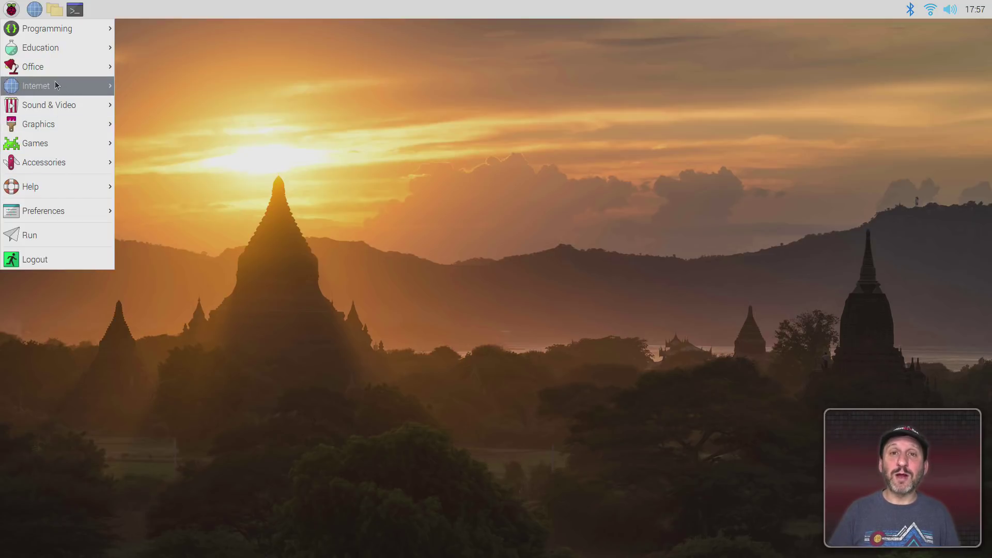
{"action": "mouse_move", "coordinate": [36, 86]}
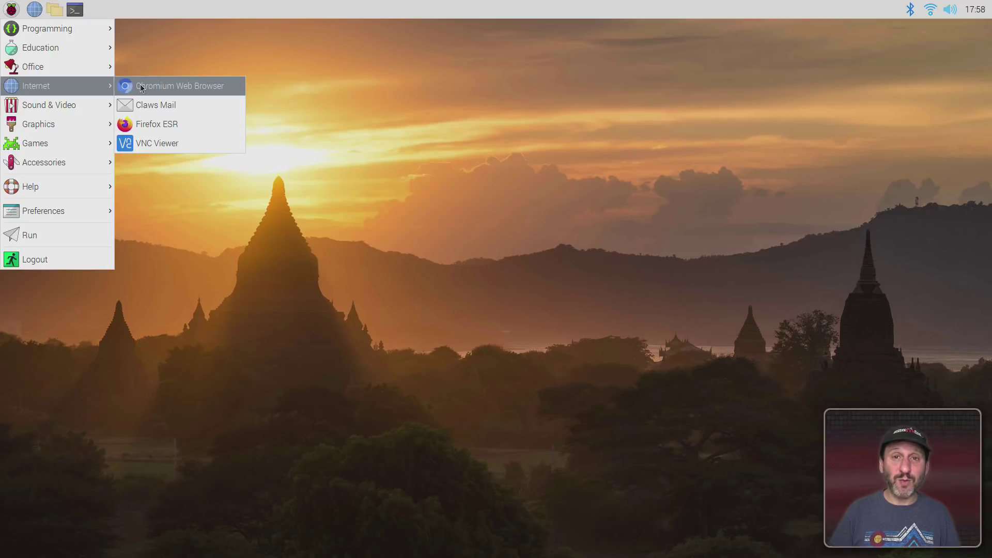
Step: Launch Chromium and load the Wikipedia site
{"action": "left_click", "coordinate": [140, 87]}
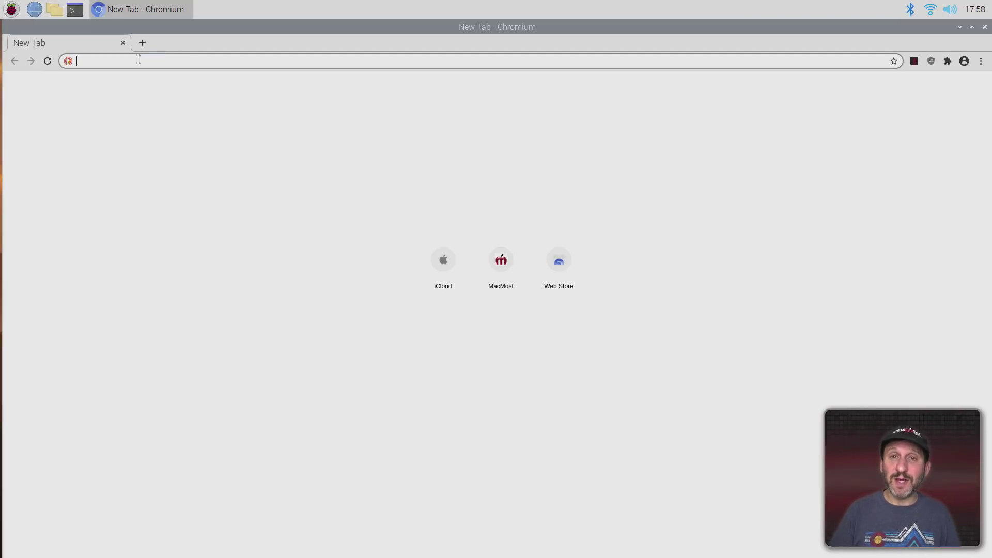
{"action": "type", "text": "wikipedia"}
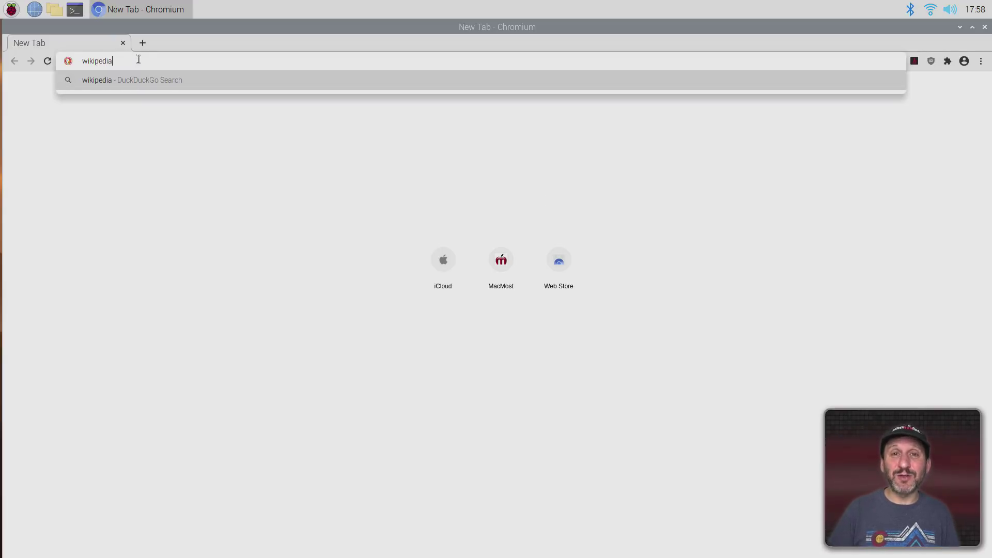
{"action": "type", "text": "rg"}
{"action": "key", "text": "Return"}
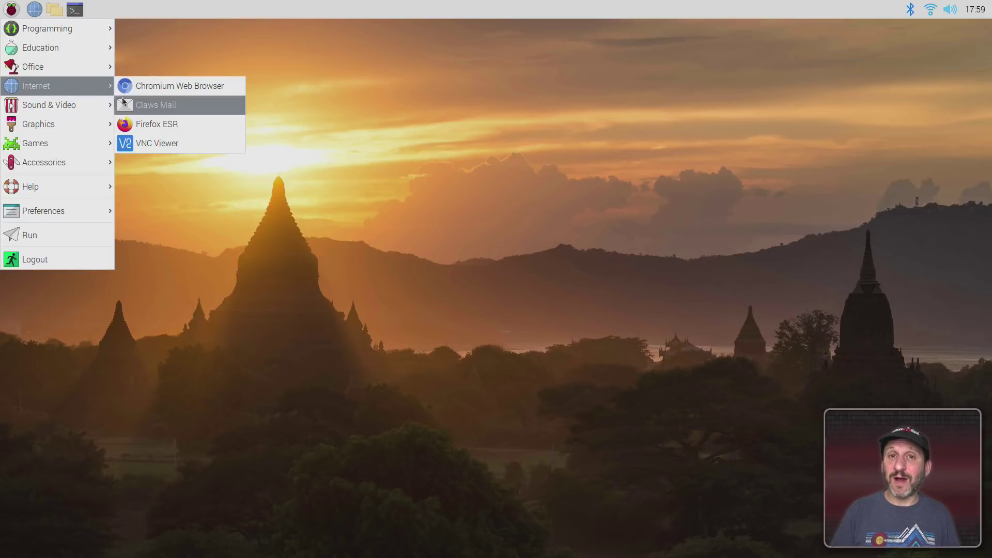
Step: Launch Firefox ESR and load icloud.com
{"action": "left_click", "coordinate": [205, 125]}
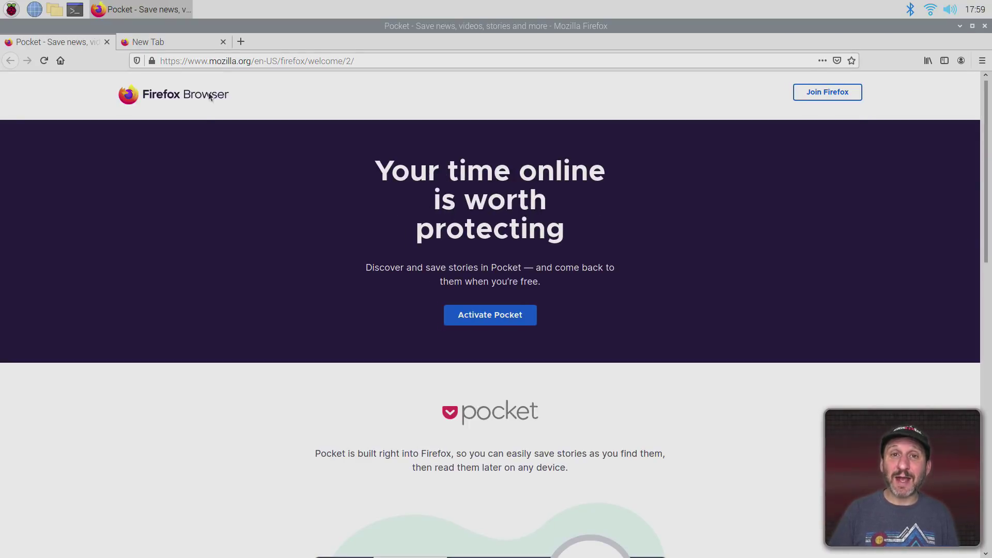
{"action": "left_click", "coordinate": [215, 61]}
{"action": "type", "text": "icloud.com"}
{"action": "key", "text": "Return"}
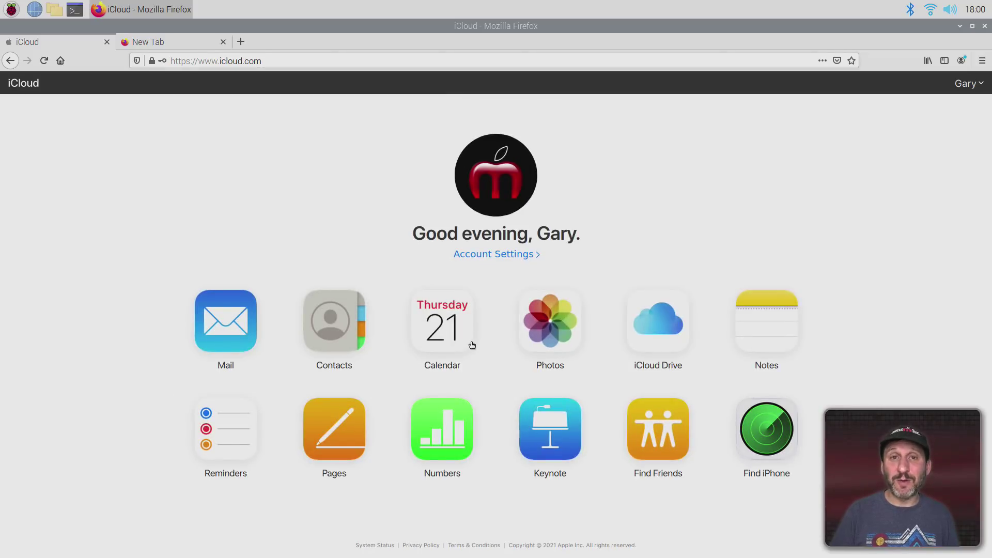
Step: Open iCloud Mail and view the Test Photos email, then bring up the Internet submenu
{"action": "left_click", "coordinate": [225, 318]}
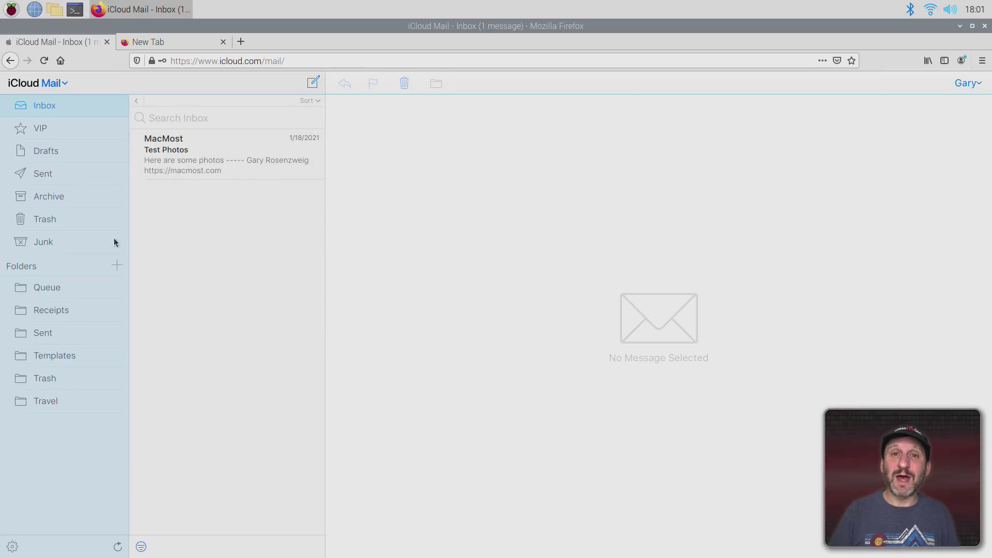
{"action": "left_click", "coordinate": [160, 151]}
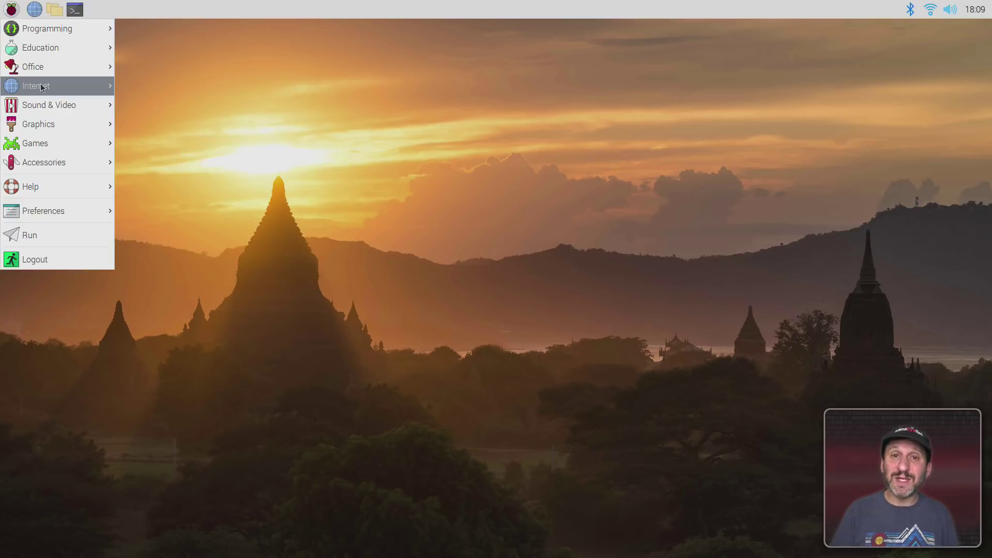
{"action": "mouse_move", "coordinate": [35, 87]}
{"action": "left_click", "coordinate": [159, 101]}
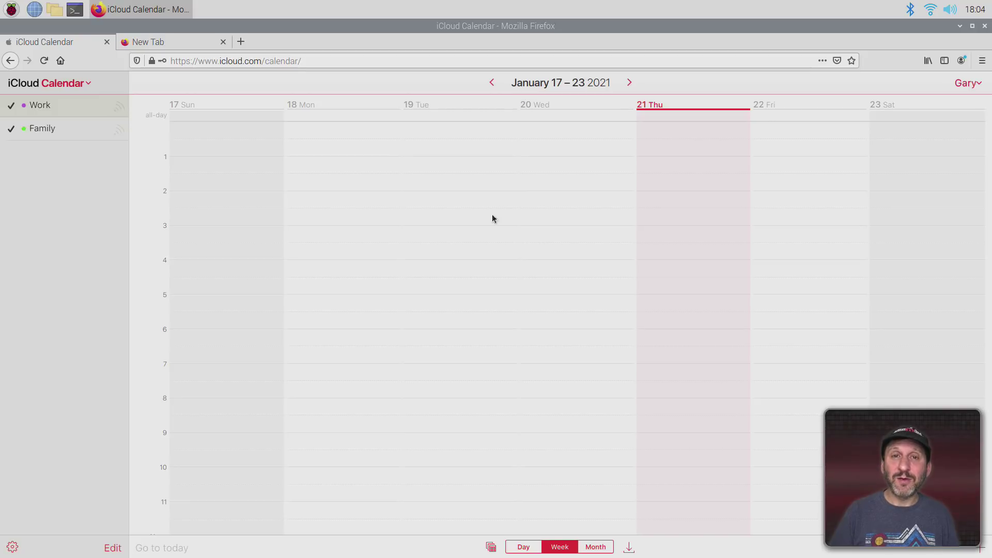
Step: Show January 2021 in month view and select the Take Out the Trash event
{"action": "left_click", "coordinate": [594, 547]}
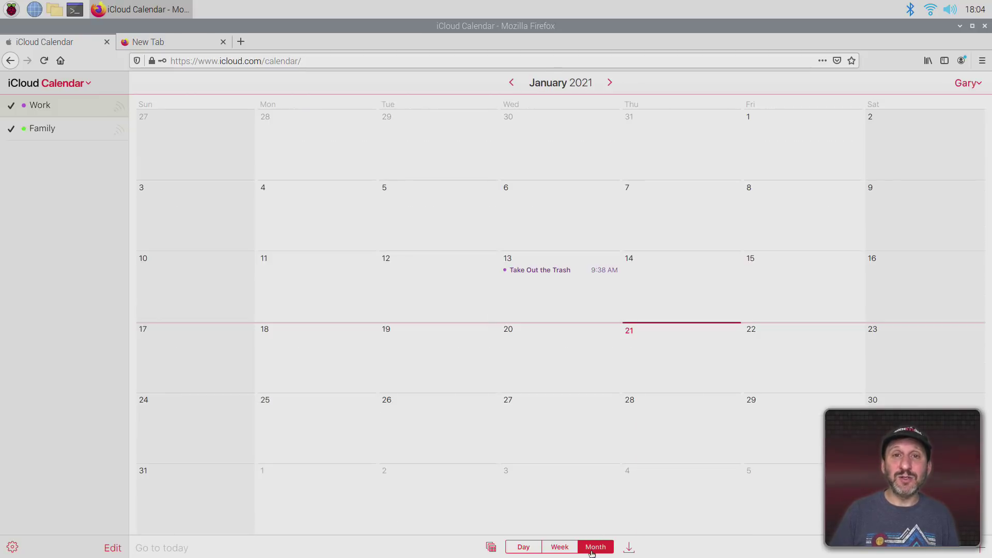
{"action": "left_click", "coordinate": [541, 270]}
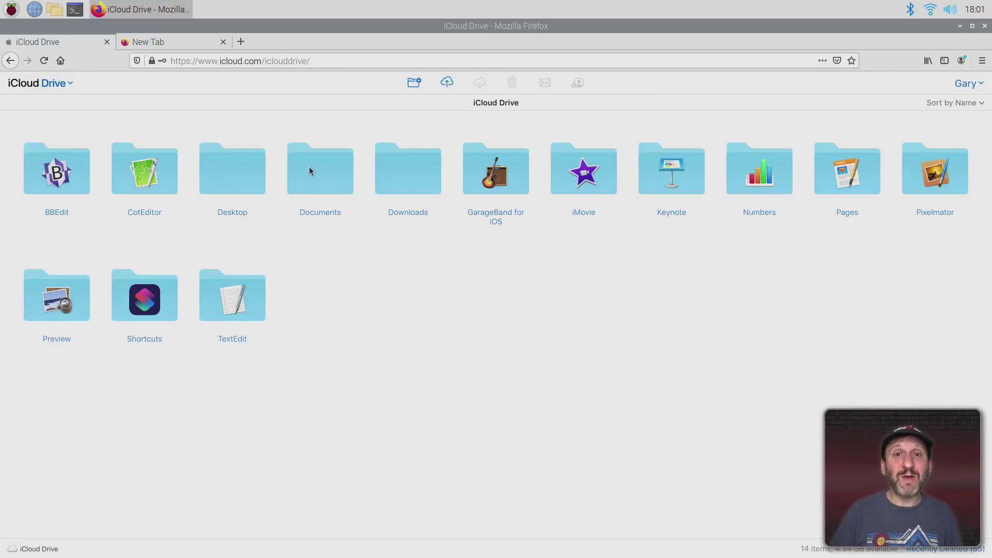
Step: In Documents, view and close the Jack photo, then open Alice in Pages
{"action": "double_click", "coordinate": [309, 166]}
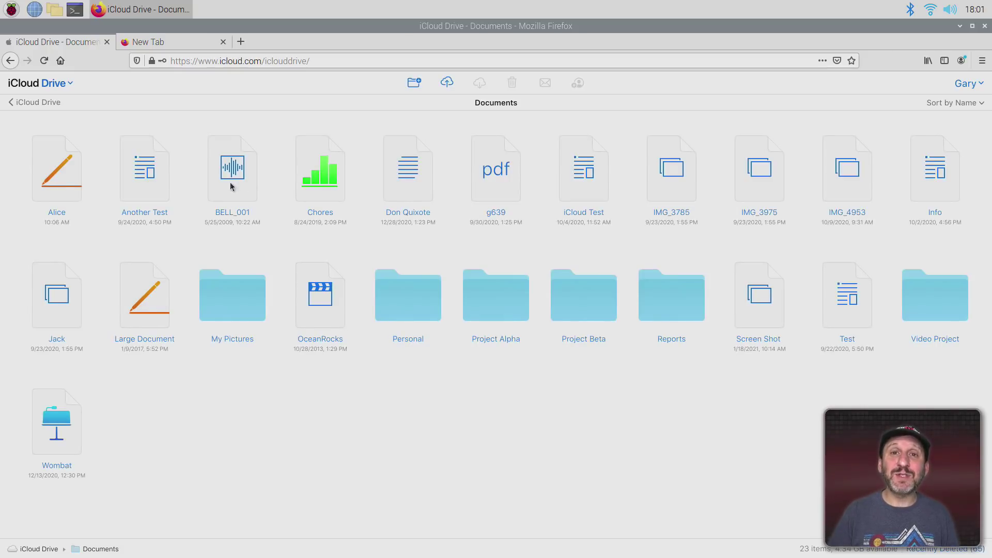
{"action": "left_click", "coordinate": [405, 181]}
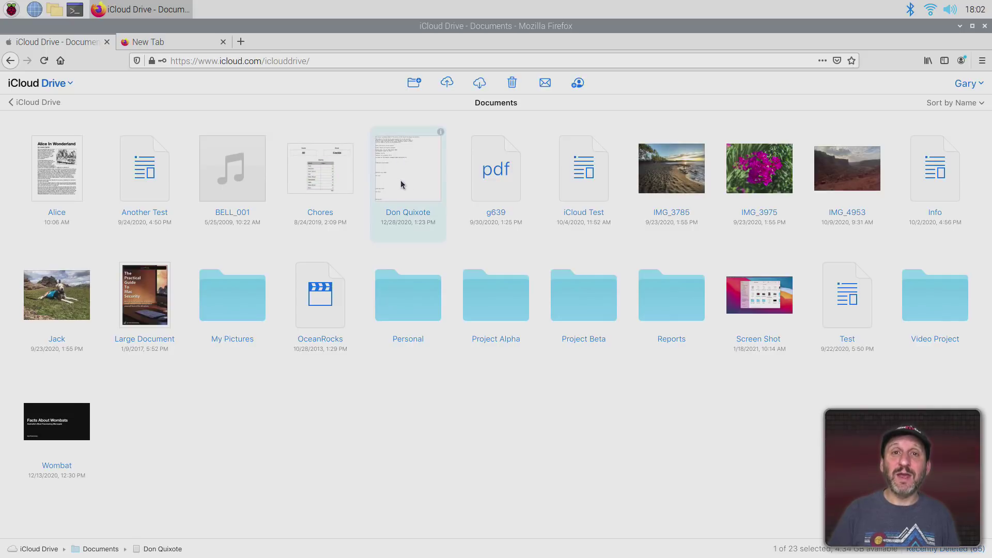
{"action": "double_click", "coordinate": [401, 184]}
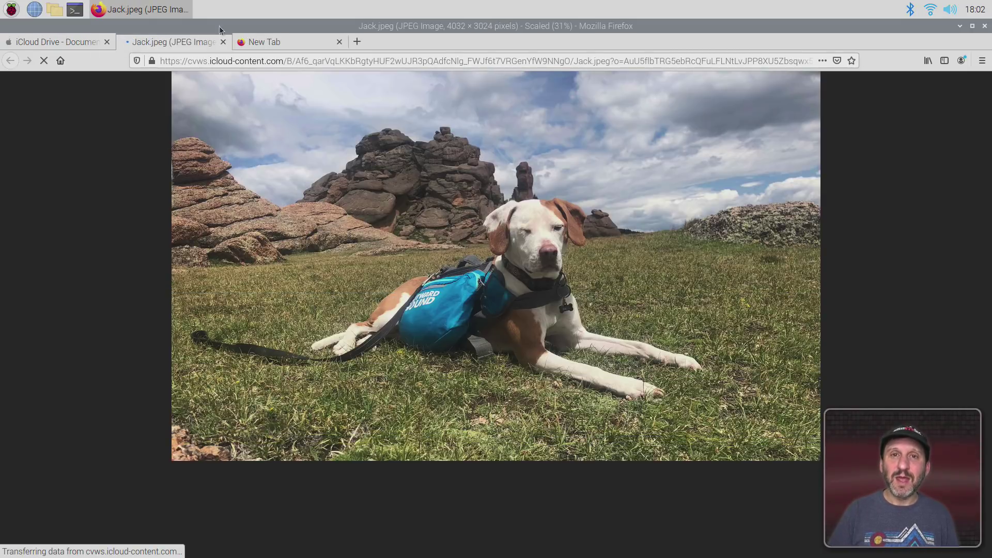
{"action": "left_click", "coordinate": [223, 42]}
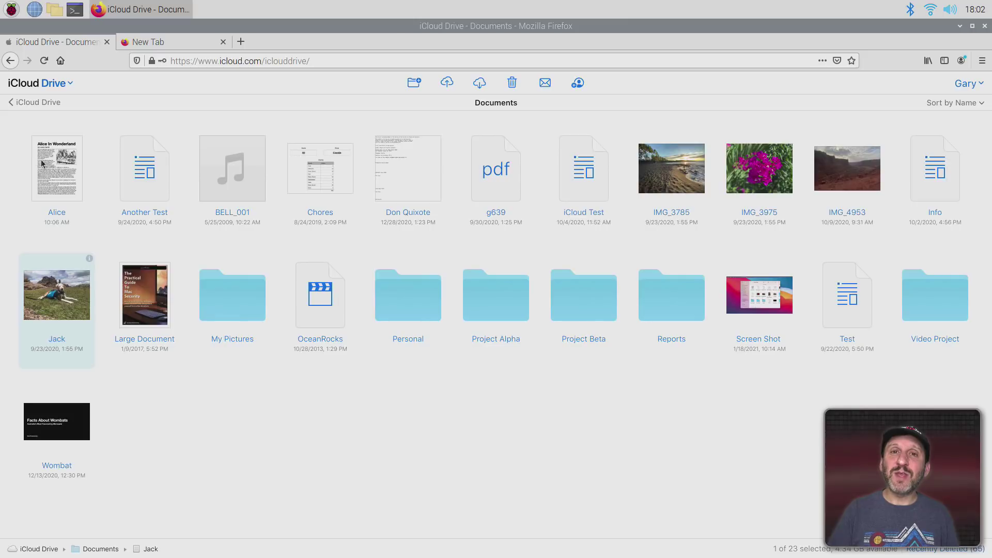
{"action": "double_click", "coordinate": [66, 182]}
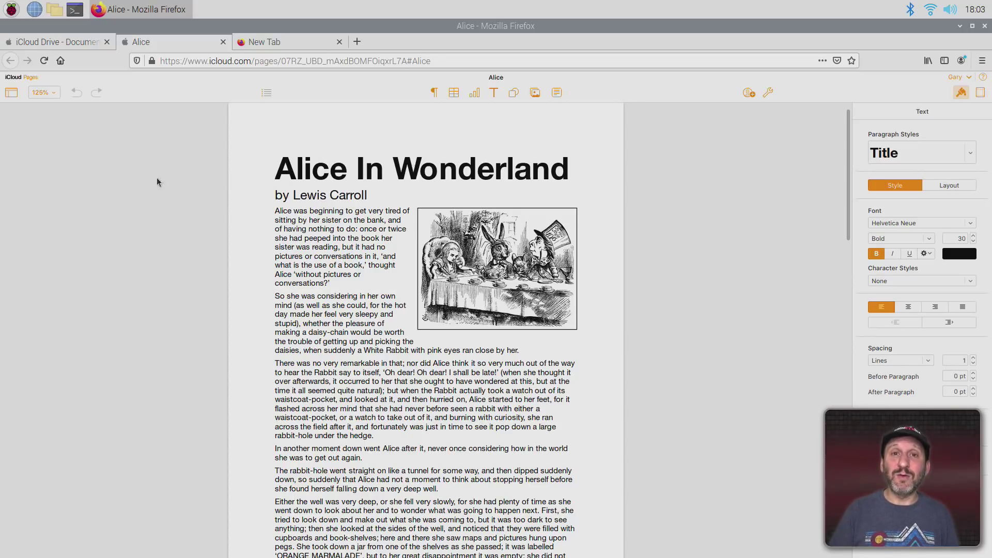
Step: Make the word 'reading' in Alice's first body paragraph bold
{"action": "left_click", "coordinate": [276, 213]}
{"action": "left_click_drag", "start_coordinate": [277, 211], "coordinate": [341, 284]}
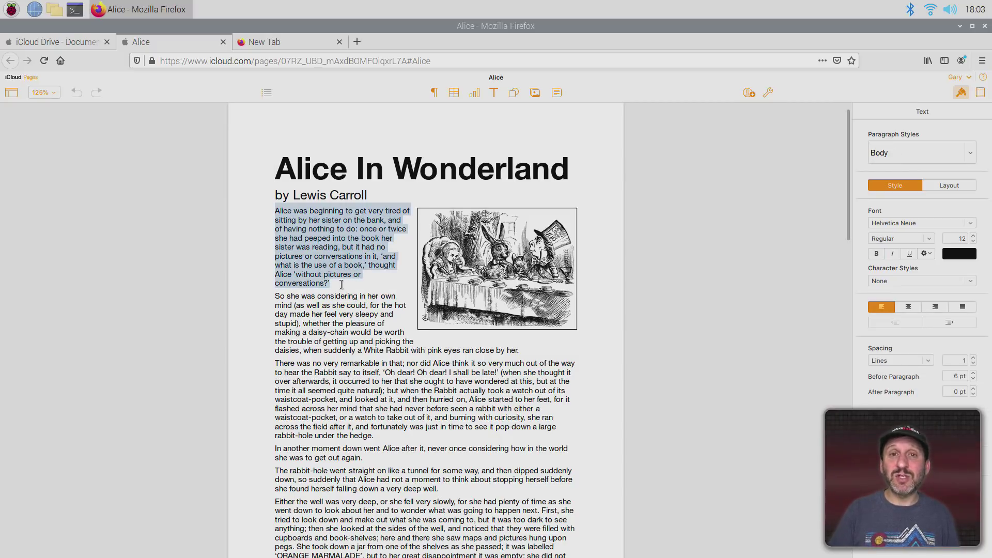
{"action": "double_click", "coordinate": [314, 248]}
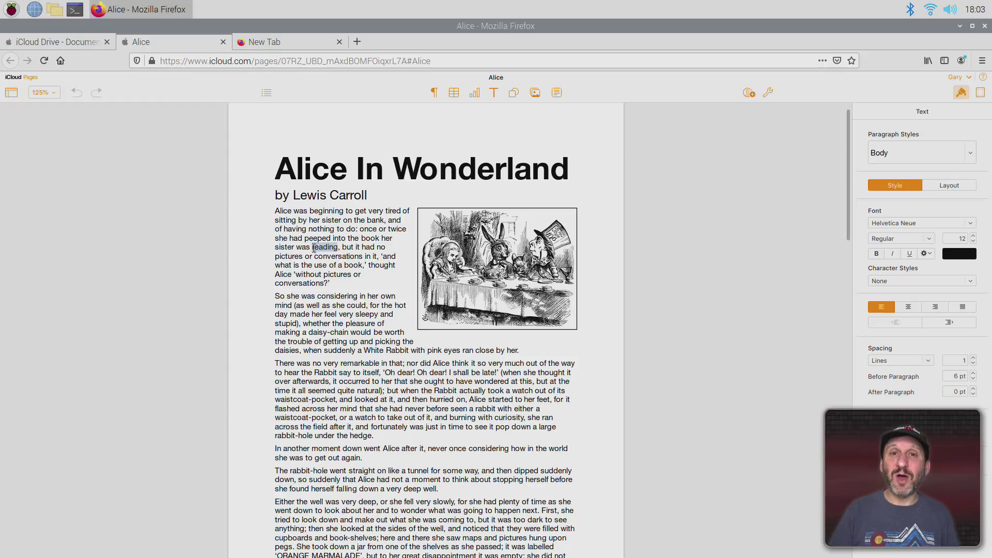
{"action": "left_click", "coordinate": [876, 254]}
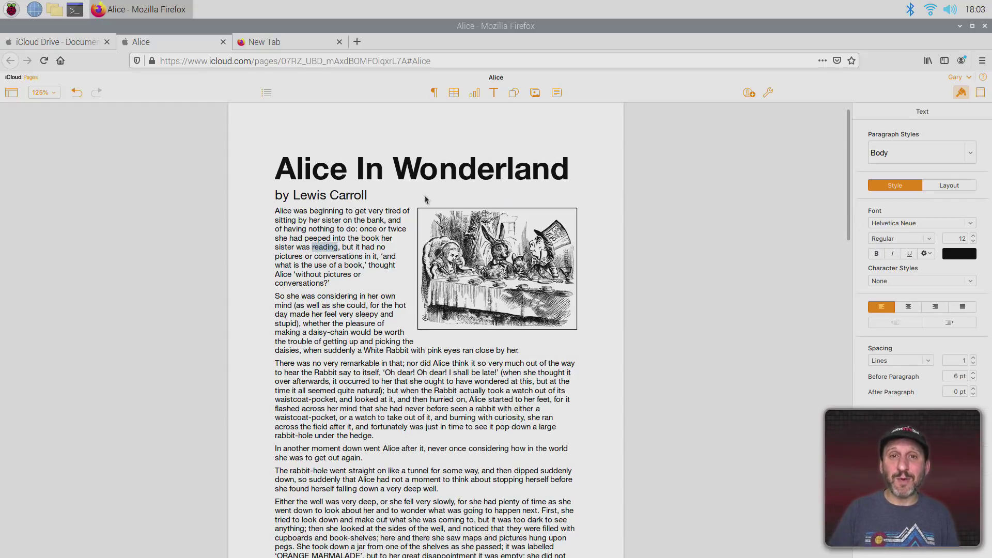
{"action": "left_click", "coordinate": [320, 169]}
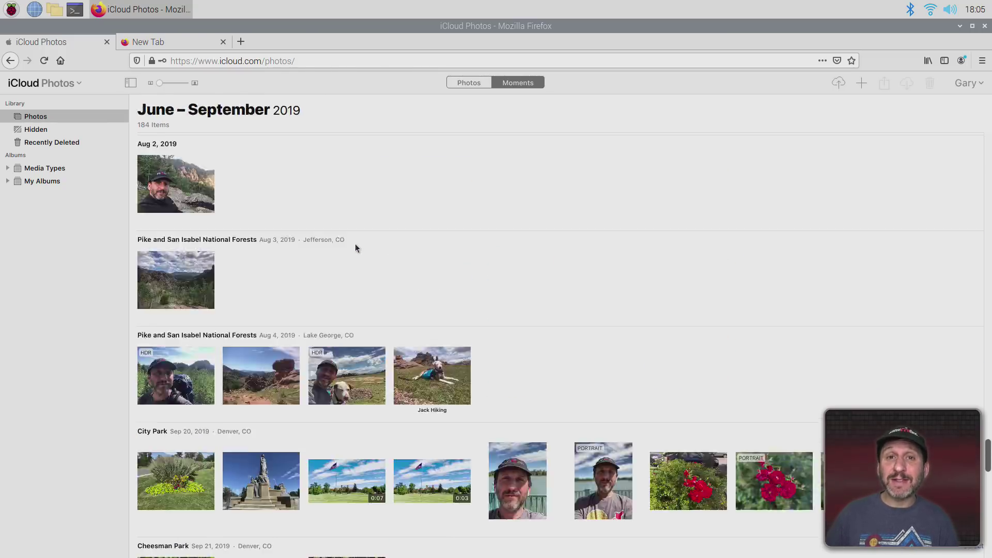
{"action": "scroll", "coordinate": [355, 243], "scroll_direction": "up", "scroll_amount": 3}
{"action": "scroll", "coordinate": [355, 243], "scroll_direction": "up", "scroll_amount": 3}
{"action": "scroll", "coordinate": [355, 243], "scroll_direction": "up", "scroll_amount": 4}
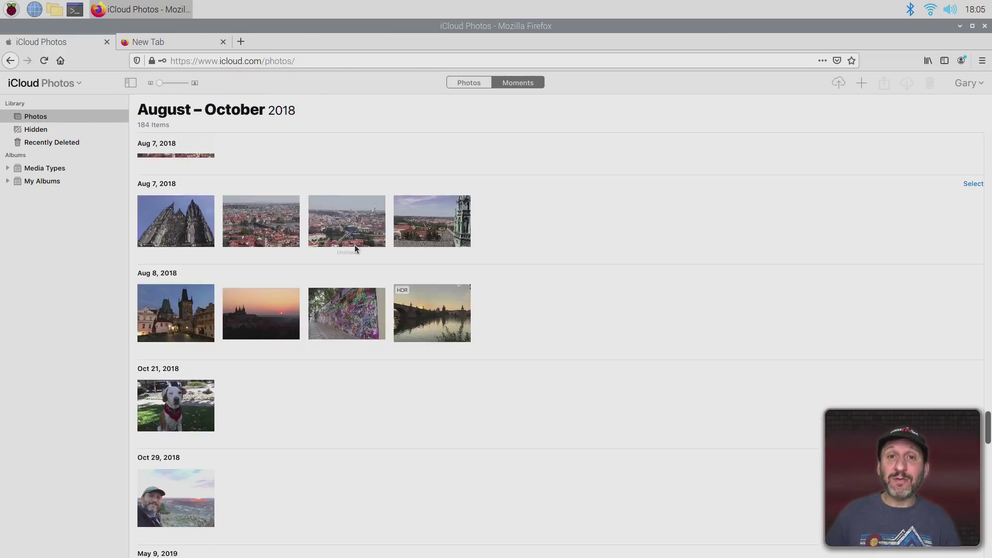
{"action": "scroll", "coordinate": [354, 245], "scroll_direction": "up", "scroll_amount": 4}
{"action": "scroll", "coordinate": [353, 246], "scroll_direction": "up", "scroll_amount": 4}
{"action": "scroll", "coordinate": [352, 247], "scroll_direction": "up", "scroll_amount": 4}
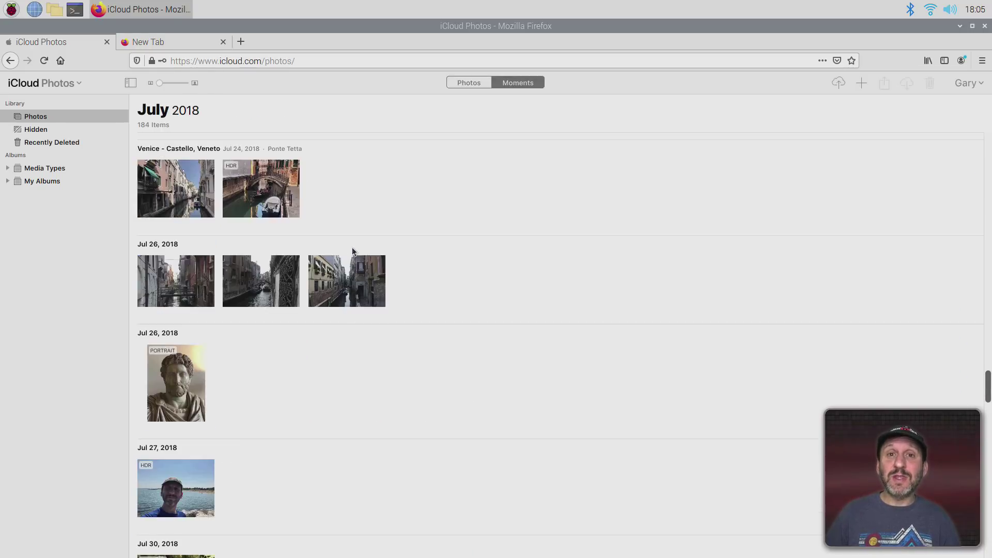
{"action": "scroll", "coordinate": [352, 247], "scroll_direction": "up", "scroll_amount": 4}
{"action": "scroll", "coordinate": [352, 247], "scroll_direction": "up", "scroll_amount": 4}
{"action": "scroll", "coordinate": [353, 247], "scroll_direction": "up", "scroll_amount": 3}
{"action": "scroll", "coordinate": [351, 247], "scroll_direction": "up", "scroll_amount": 4}
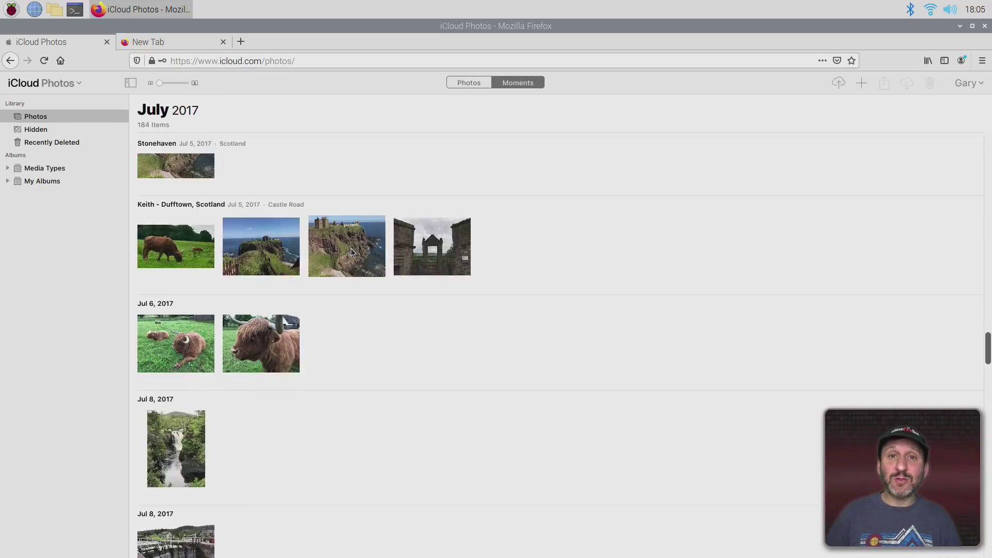
{"action": "scroll", "coordinate": [351, 248], "scroll_direction": "up", "scroll_amount": 3}
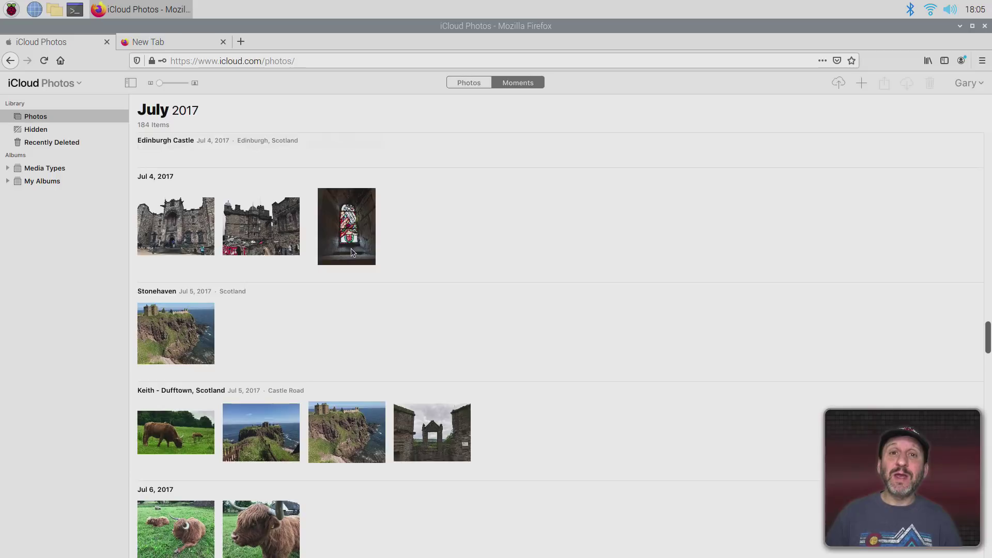
Step: Open the July 5, 2017 castle-on-cliff photo full size and expand My Albums
{"action": "left_click", "coordinate": [356, 430]}
{"action": "double_click", "coordinate": [358, 430]}
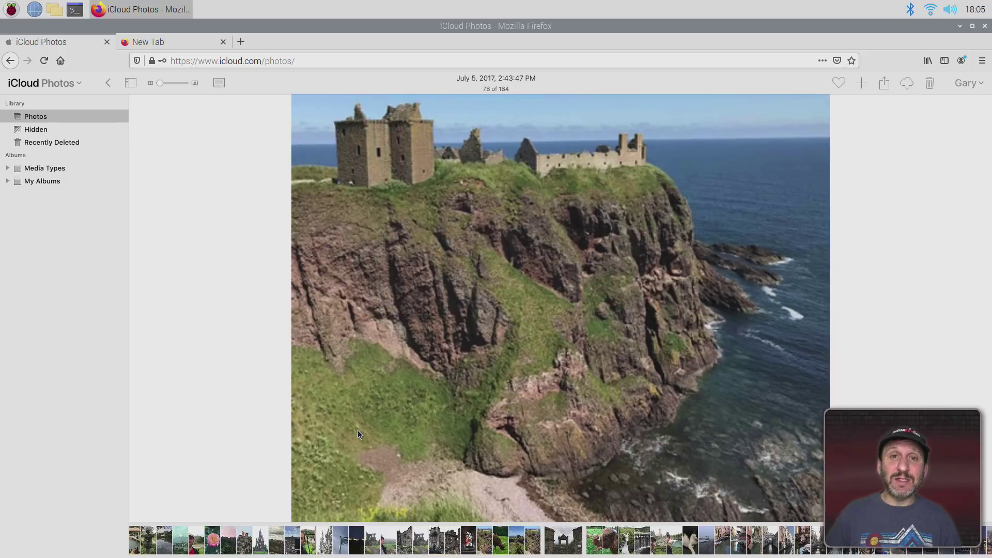
{"action": "left_click", "coordinate": [8, 180]}
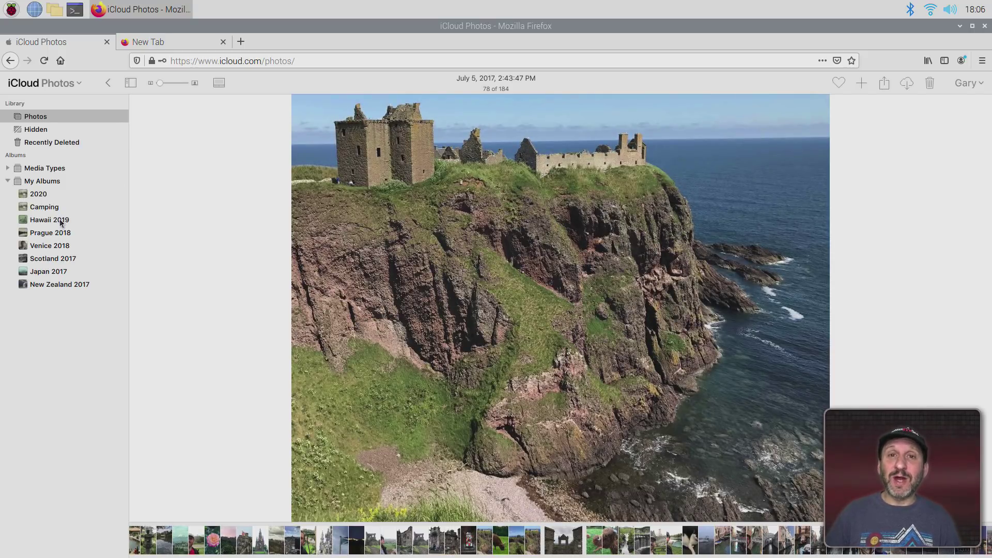
Step: Open the Hawaii 2019 album, step through its photos, and play the wave video
{"action": "left_click", "coordinate": [60, 219]}
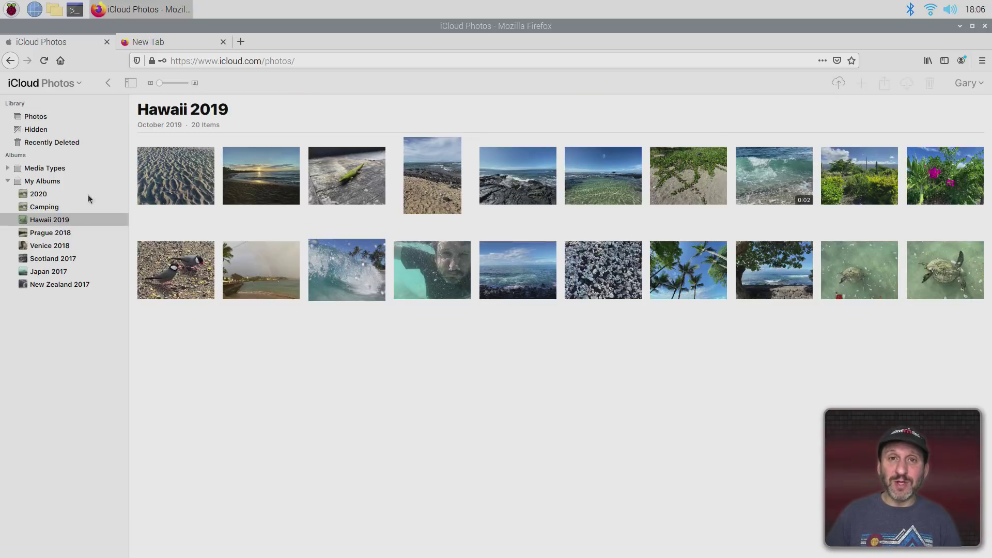
{"action": "double_click", "coordinate": [156, 168]}
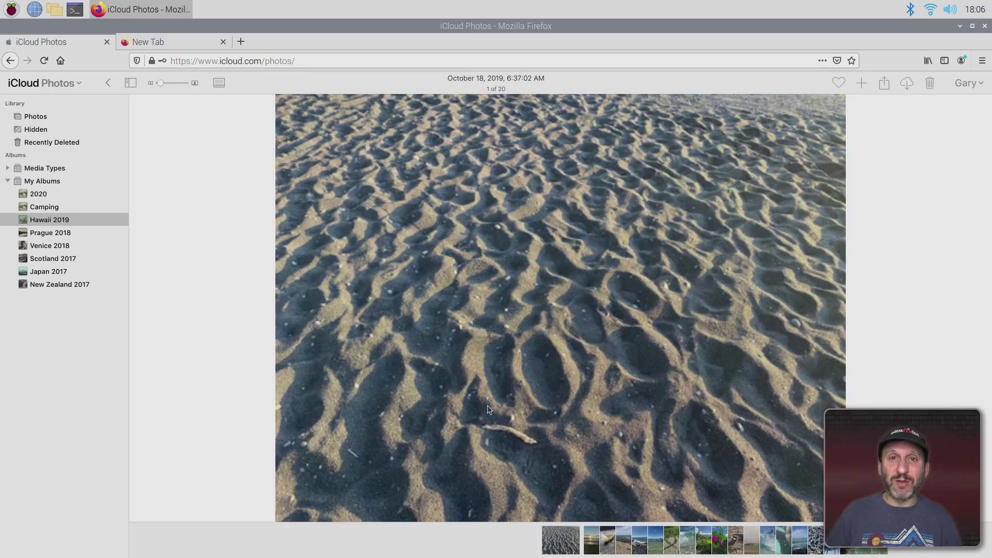
{"action": "key", "text": "Right"}
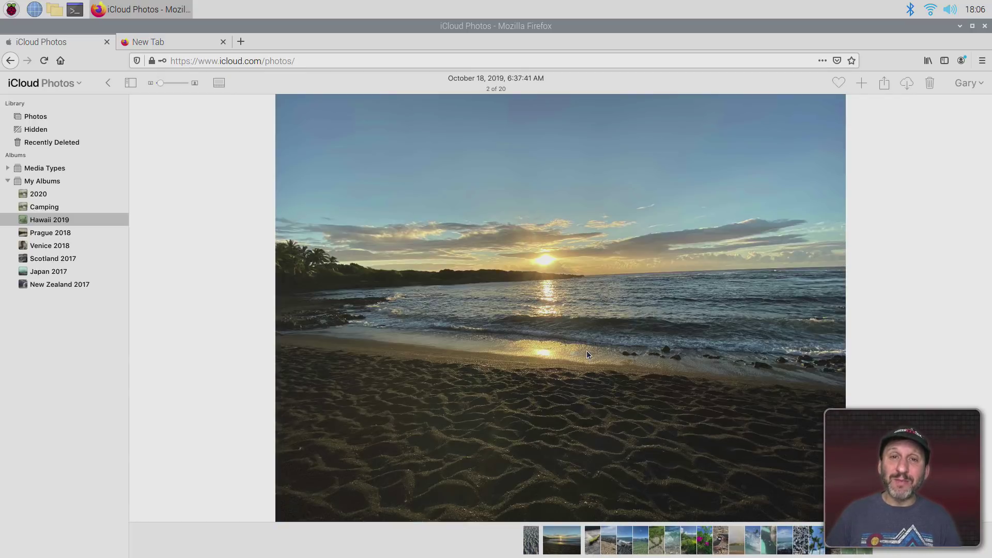
{"action": "key", "text": "Right"}
{"action": "key", "text": "Right"}
{"action": "key", "text": "Right"}
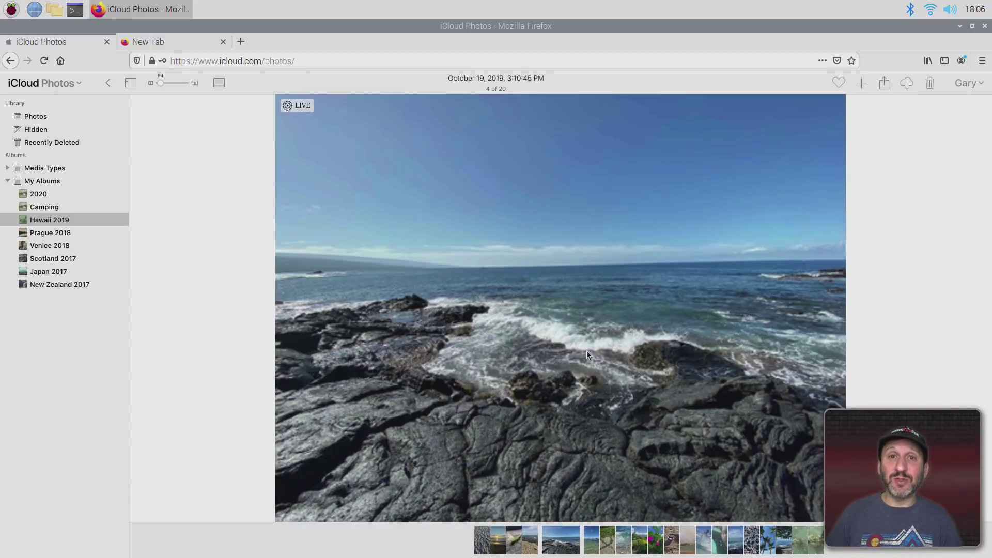
{"action": "key", "text": "Right"}
{"action": "key", "text": "Right"}
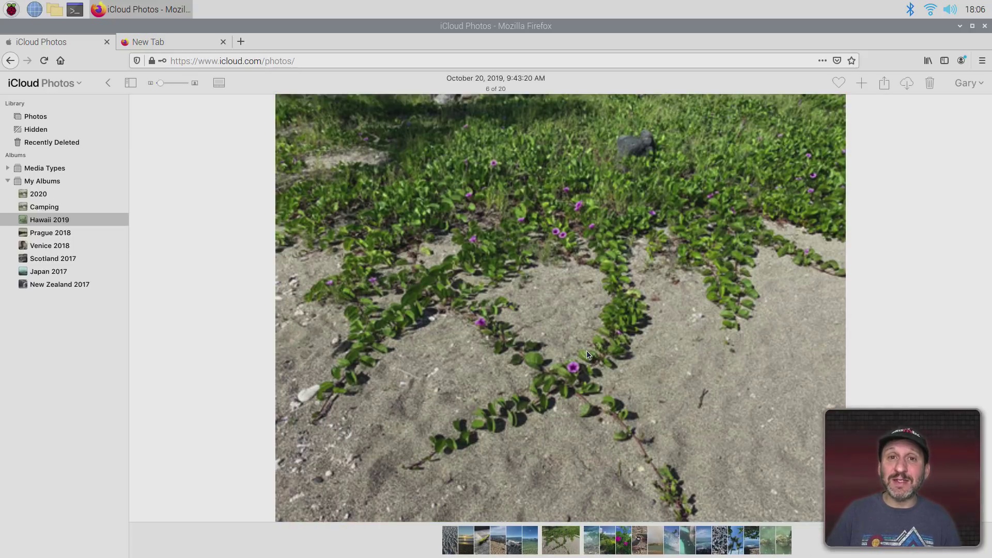
{"action": "key", "text": "Right"}
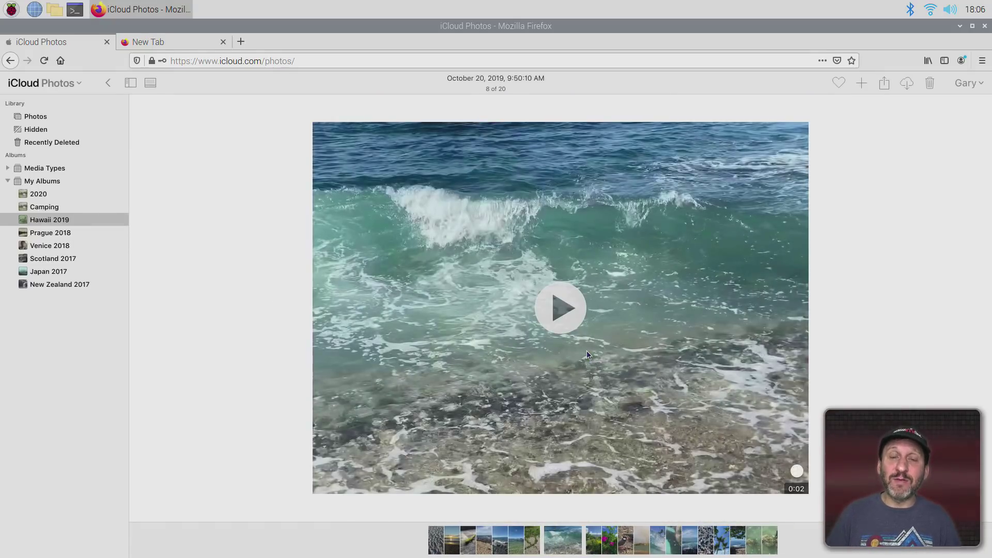
{"action": "left_click", "coordinate": [556, 311]}
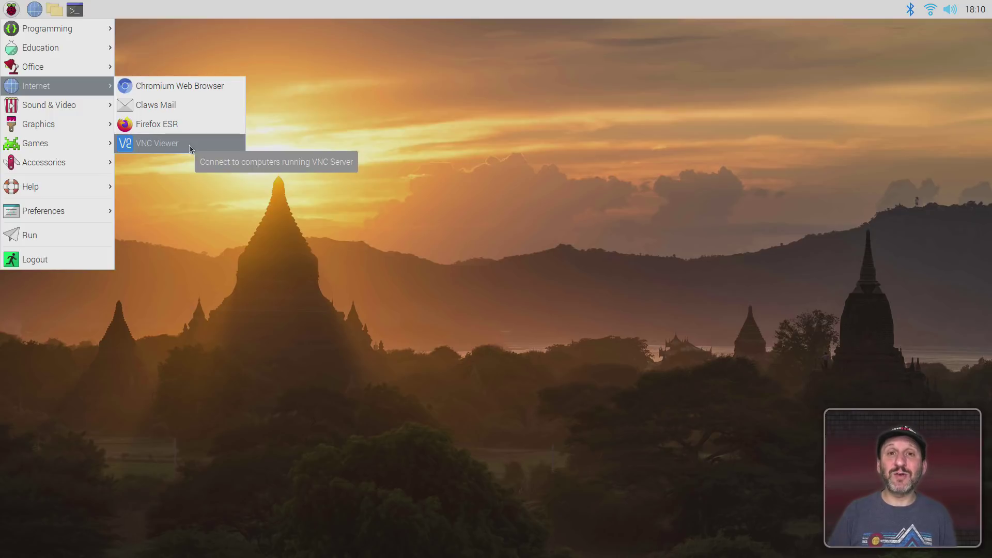
Step: Launch VNC Viewer and connect to the Mac at 192.168.86.21
{"action": "left_click", "coordinate": [189, 144]}
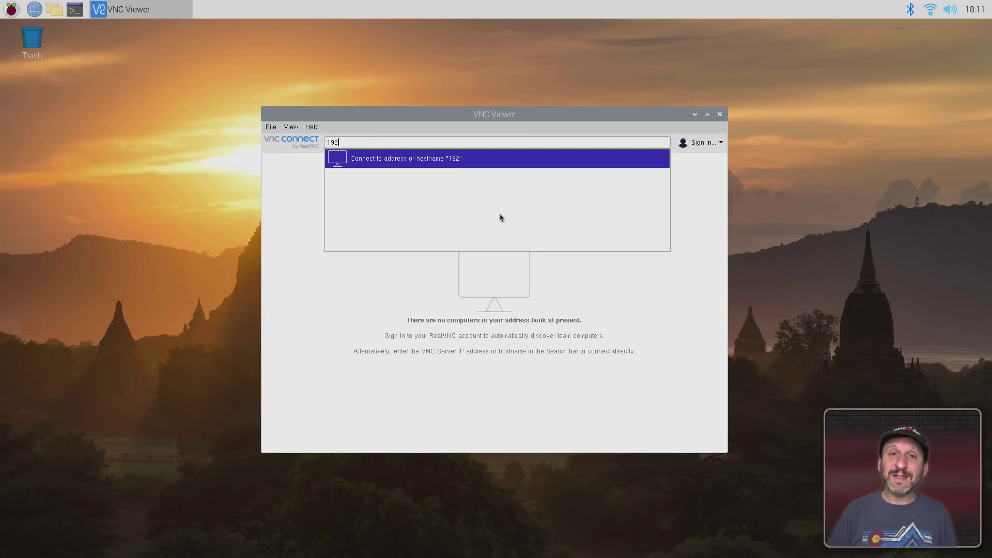
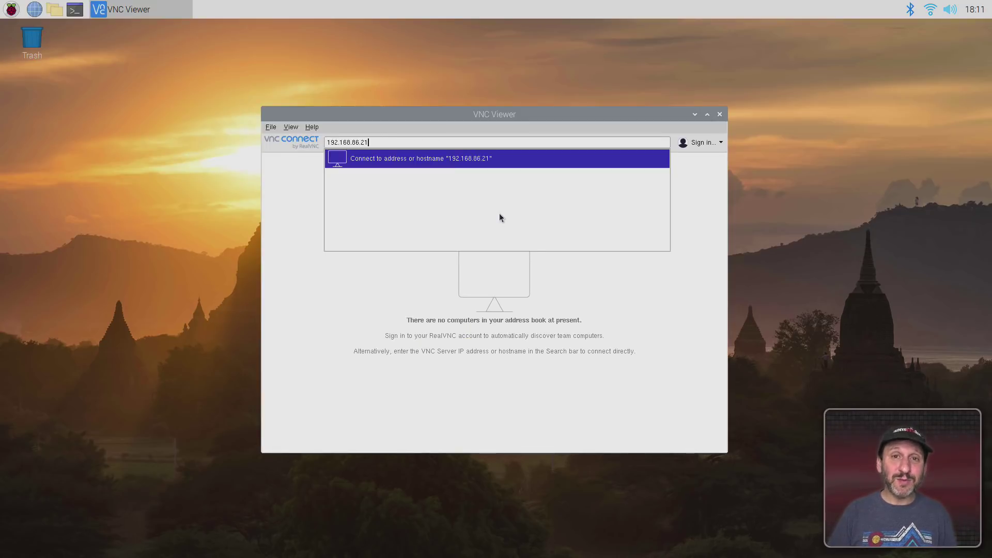
{"action": "key", "text": "Return"}
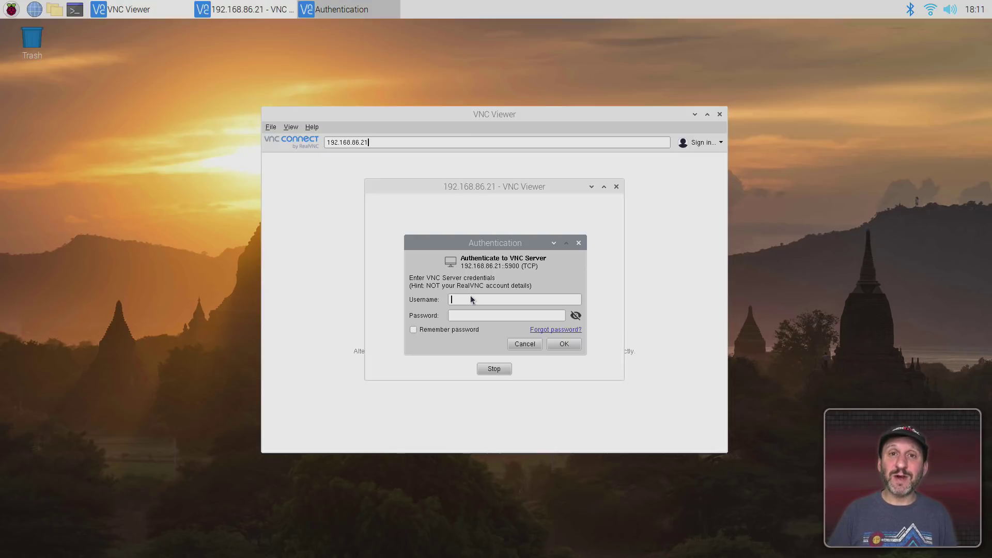
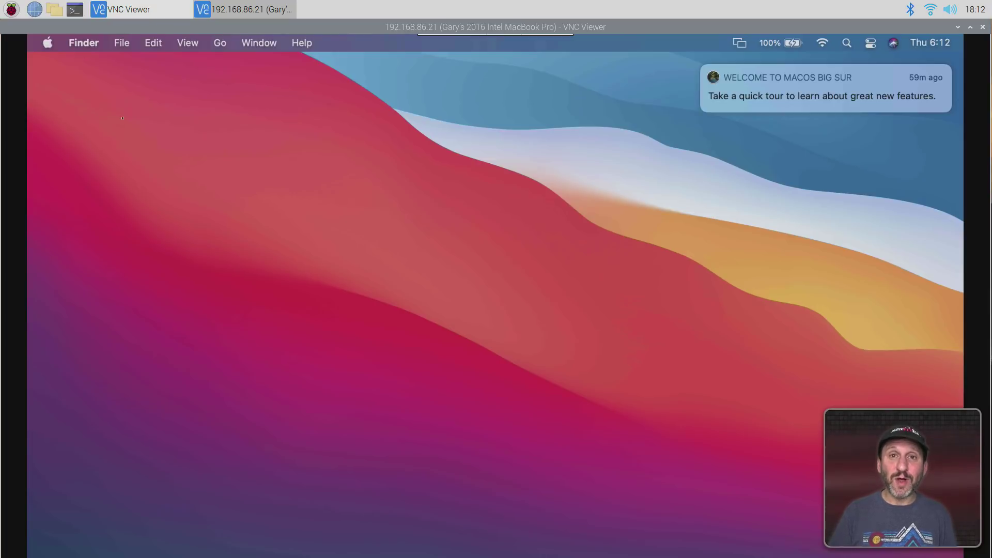
{"action": "mouse_move", "coordinate": [141, 552]}
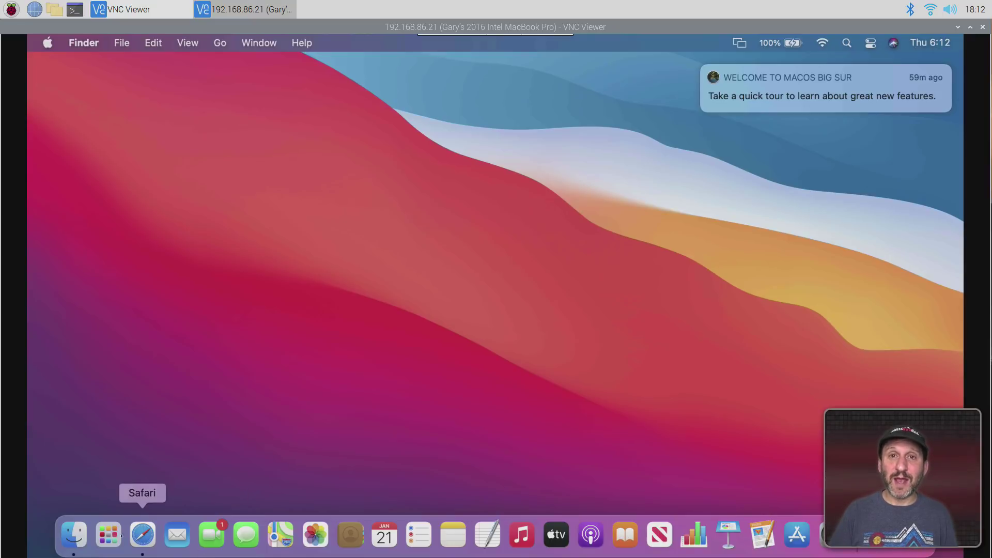
Step: Launch Calculator from Launchpad on the remote Mac, showing its Paper Tape window
{"action": "left_click", "coordinate": [109, 534]}
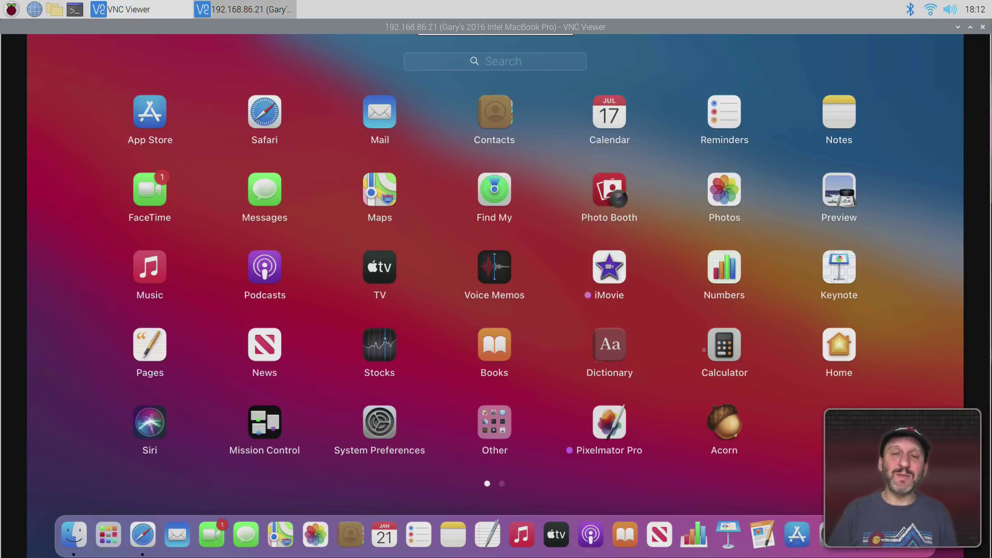
{"action": "key", "text": "Escape"}
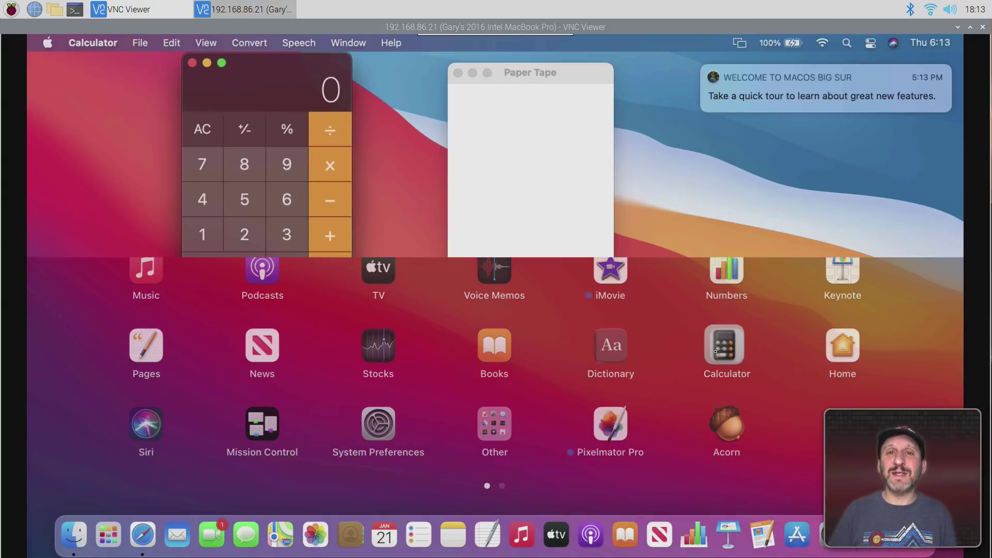